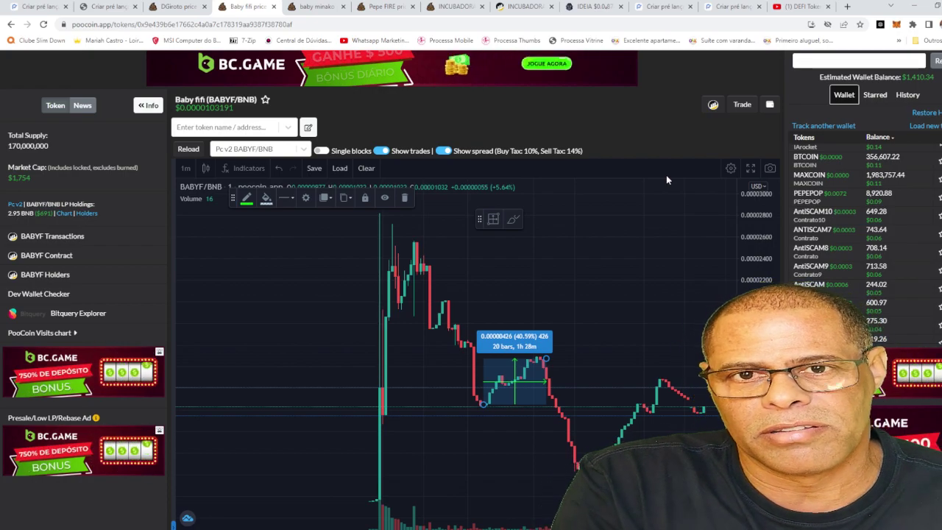
- On the Criar Token page, add Carteira 11 with the same wallet address as Carteira 9 and a 2% share
click(103, 6)
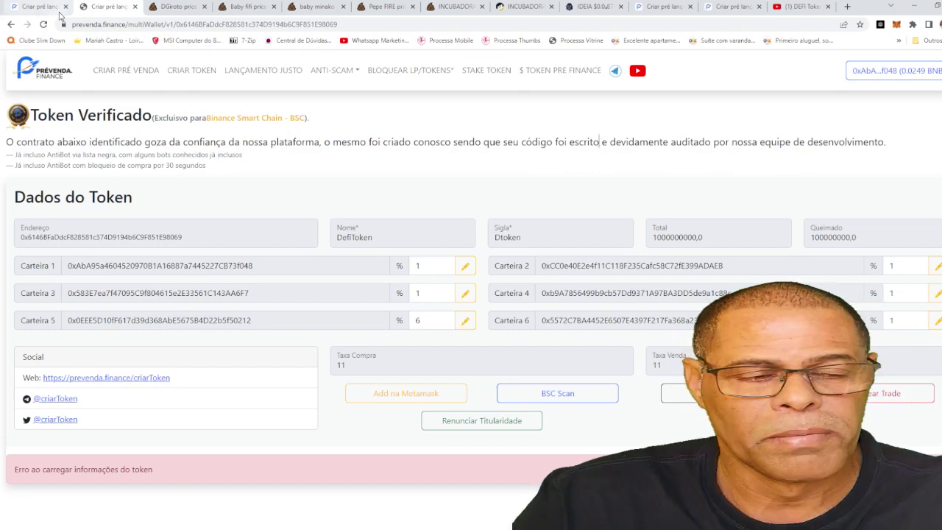
click(37, 6)
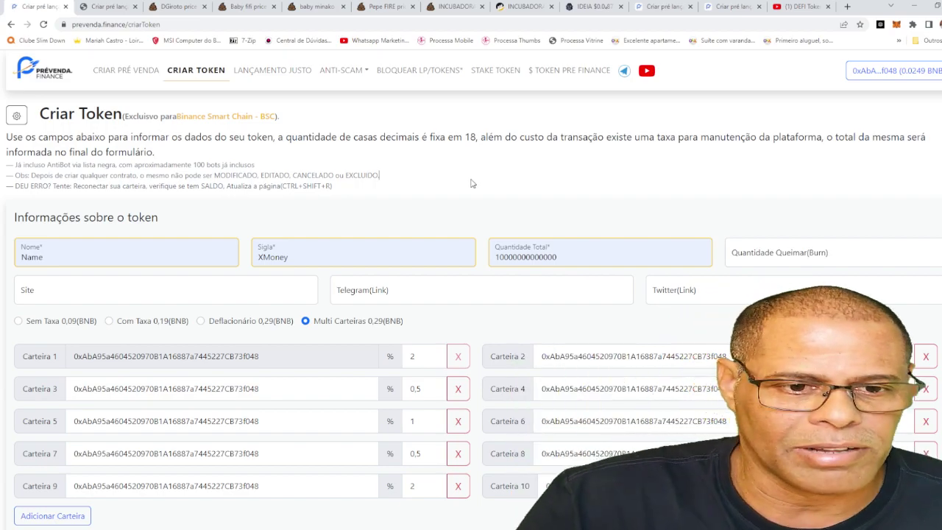
scroll(472, 177, down, 1)
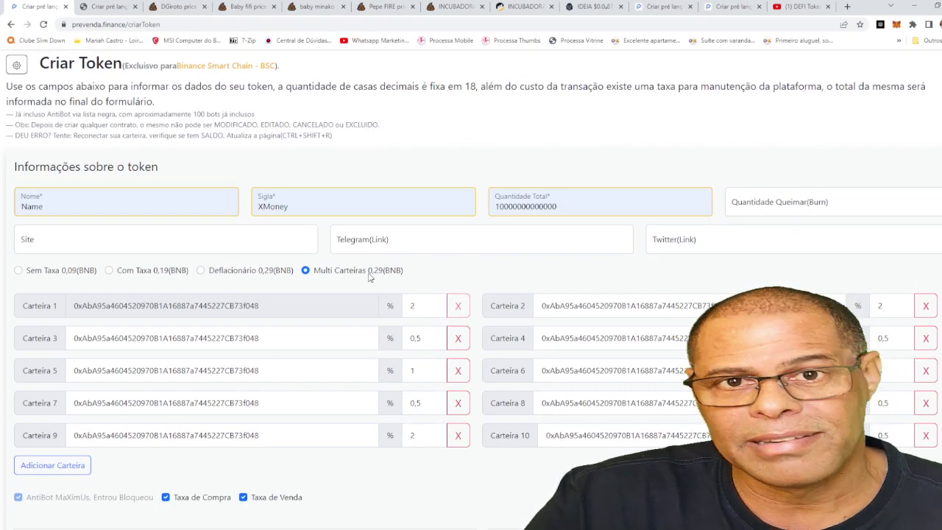
scroll(419, 175, down, 2)
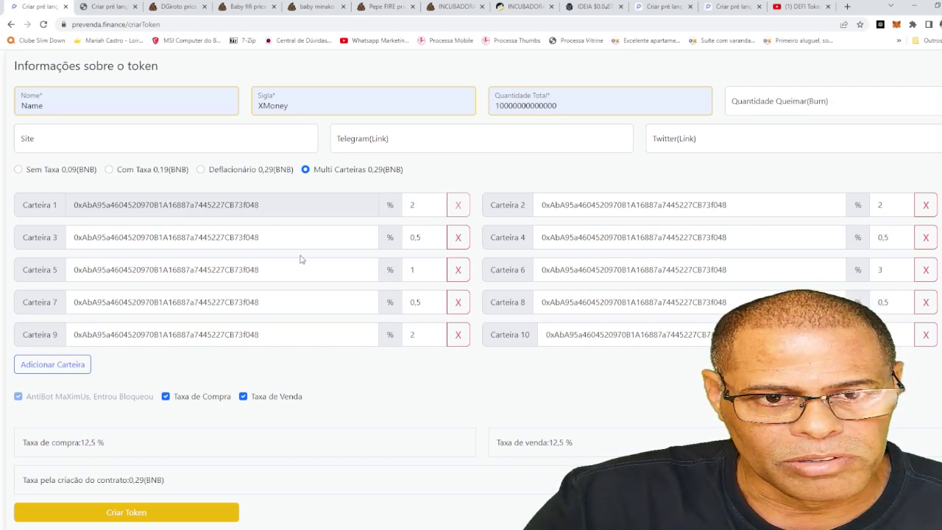
click(52, 364)
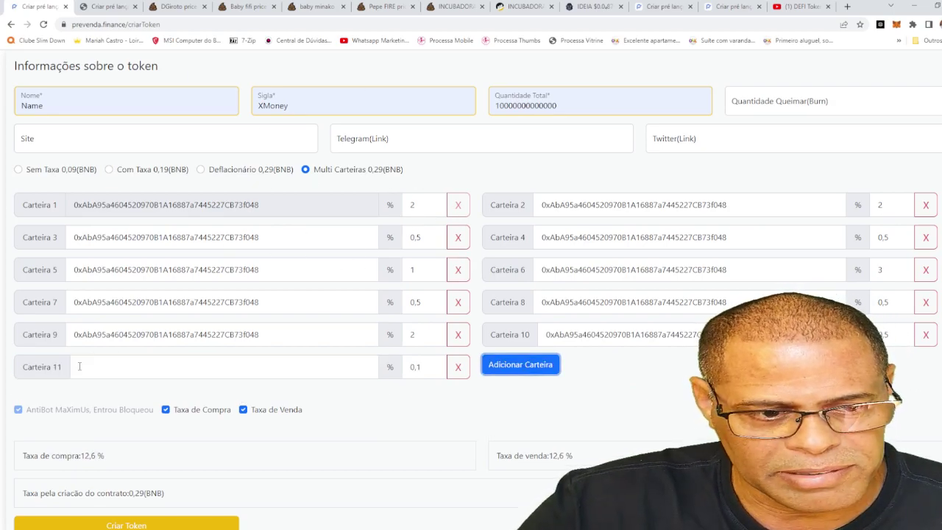
double_click(269, 335)
key(ctrl+c)
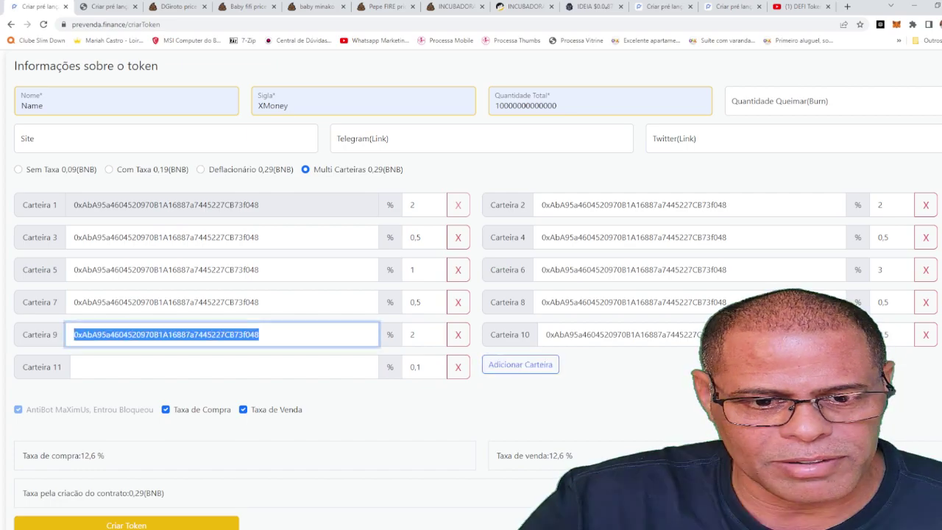
click(256, 366)
key(ctrl+v)
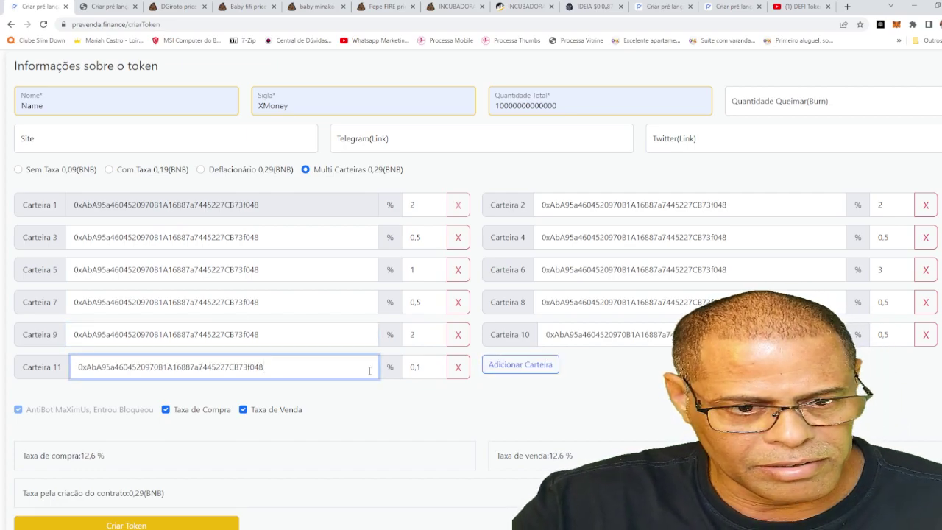
key(Tab)
text(2)
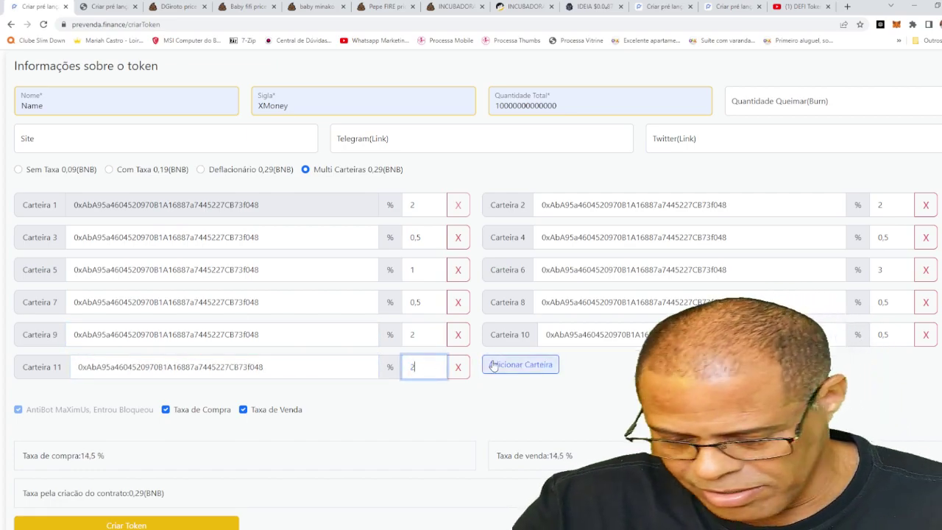
- Add Carteira 12 with the same wallet address and a 0,5% share
click(504, 367)
click(587, 369)
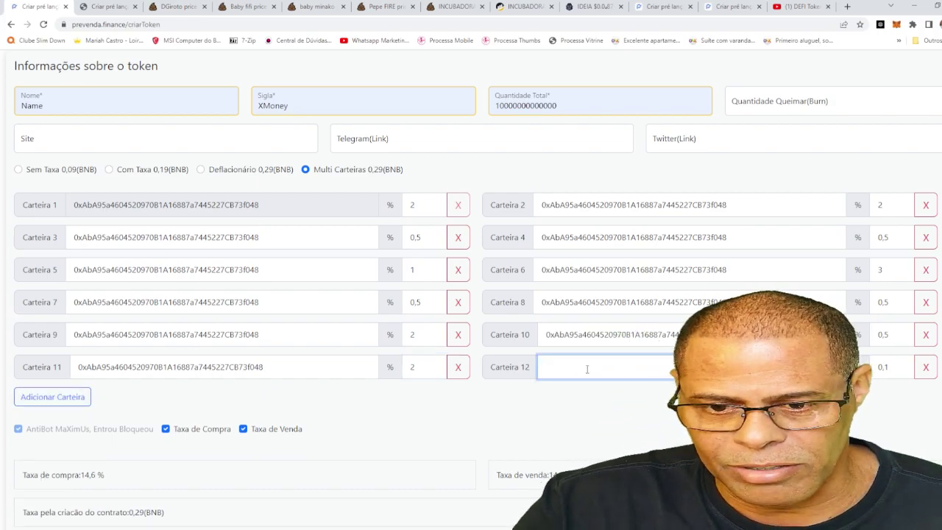
key(ctrl+v)
double_click(898, 364)
text(5)
scroll(171, 392, down, 1)
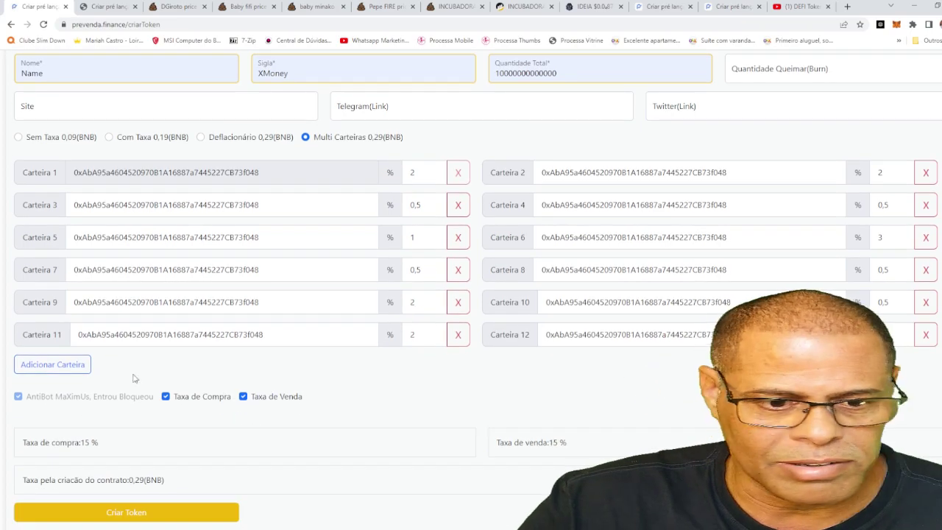
- Compare the buy and sell fee totals with Taxa de Compra disabled, and enable it again
drag(103, 443, 64, 440)
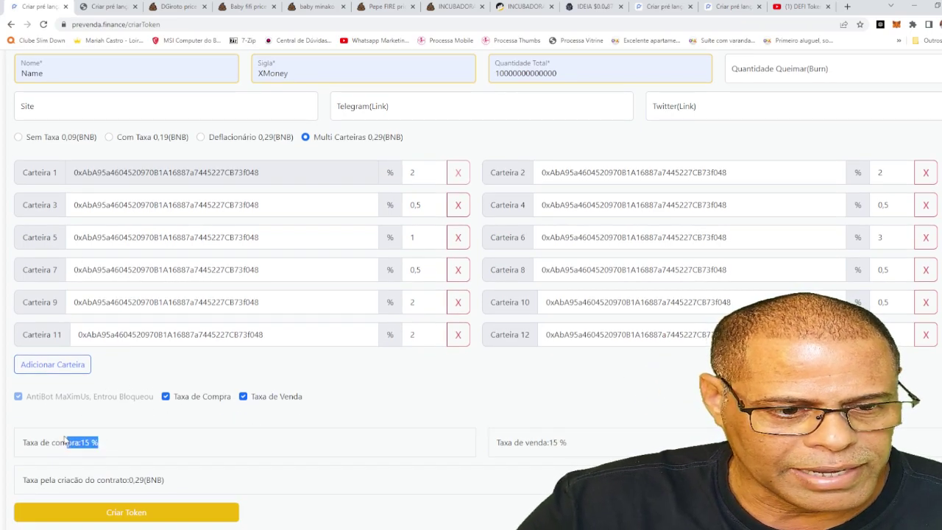
drag(583, 443, 494, 442)
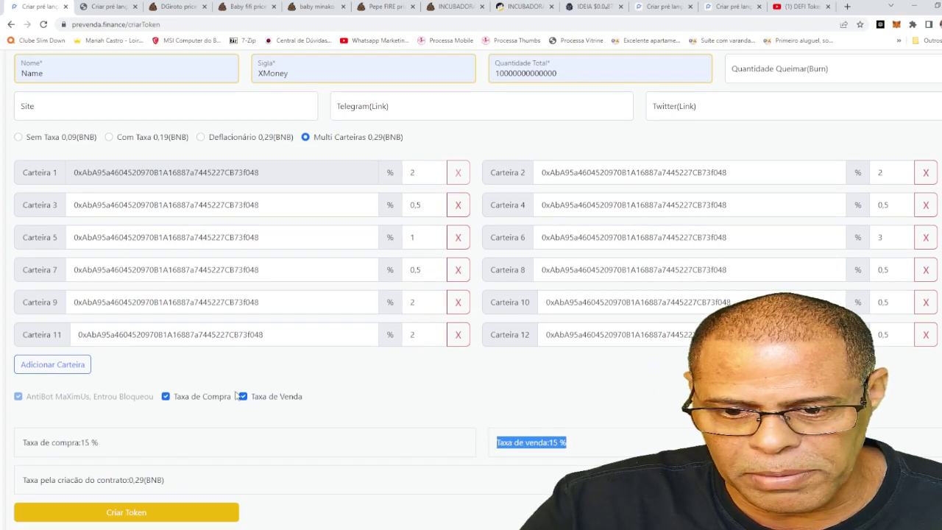
click(168, 400)
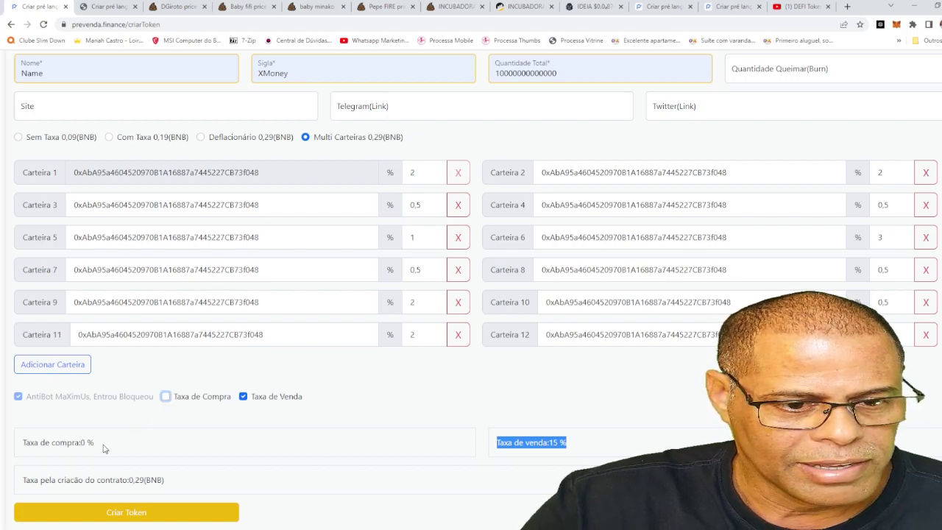
drag(106, 444, 53, 443)
drag(568, 443, 507, 443)
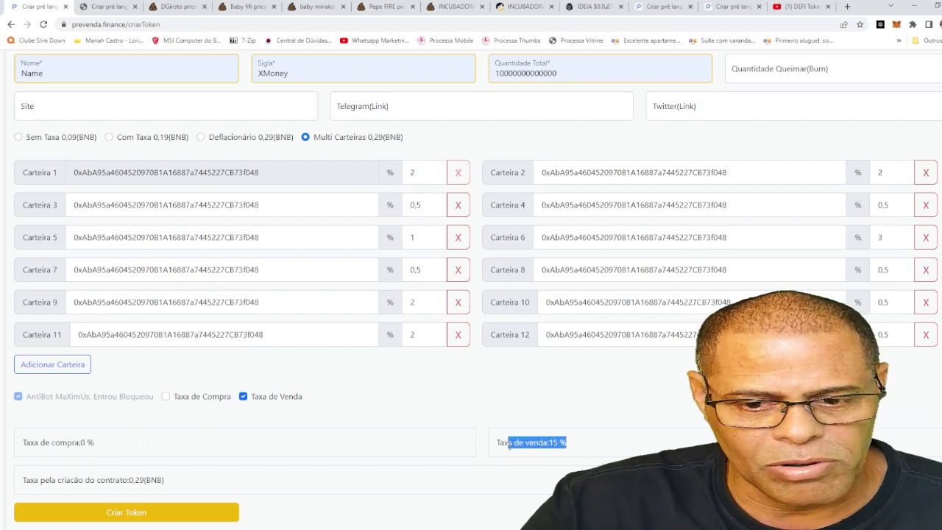
click(181, 400)
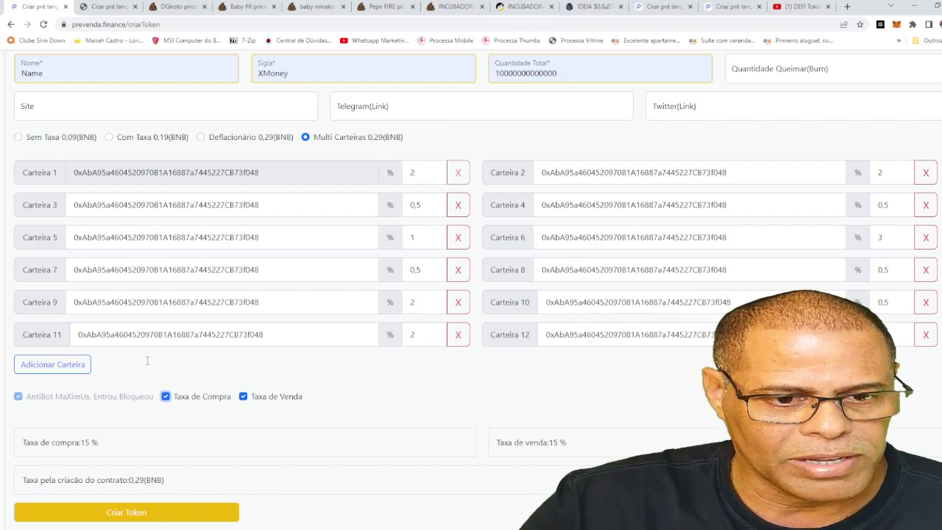
- Examine the verified DefiToken page, including its web address, verification heading, token data and Carteira 1 entry
click(140, 7)
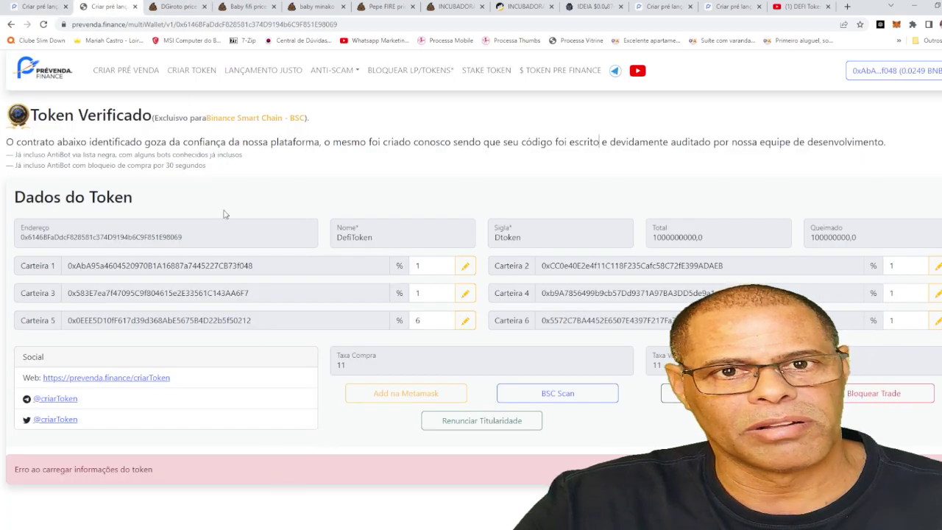
click(349, 26)
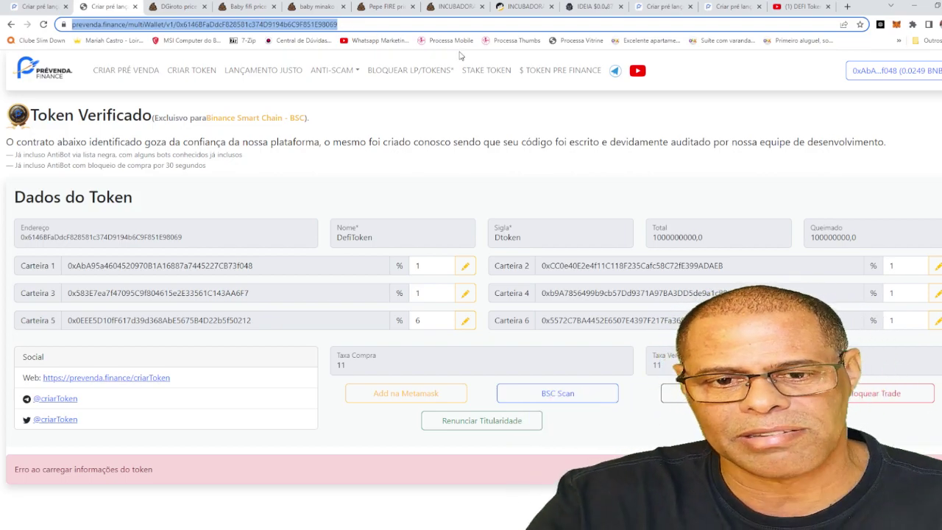
click(502, 135)
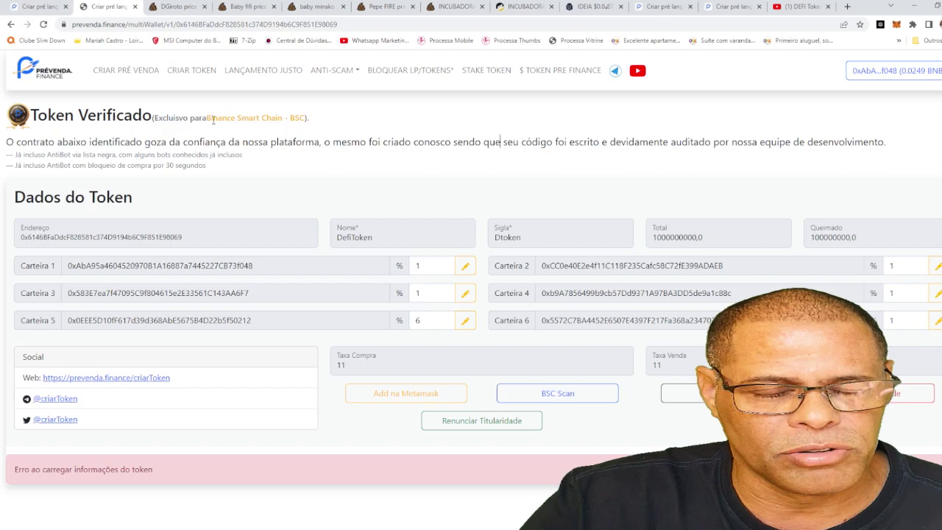
drag(190, 117, 87, 116)
scroll(917, 409, down, 2)
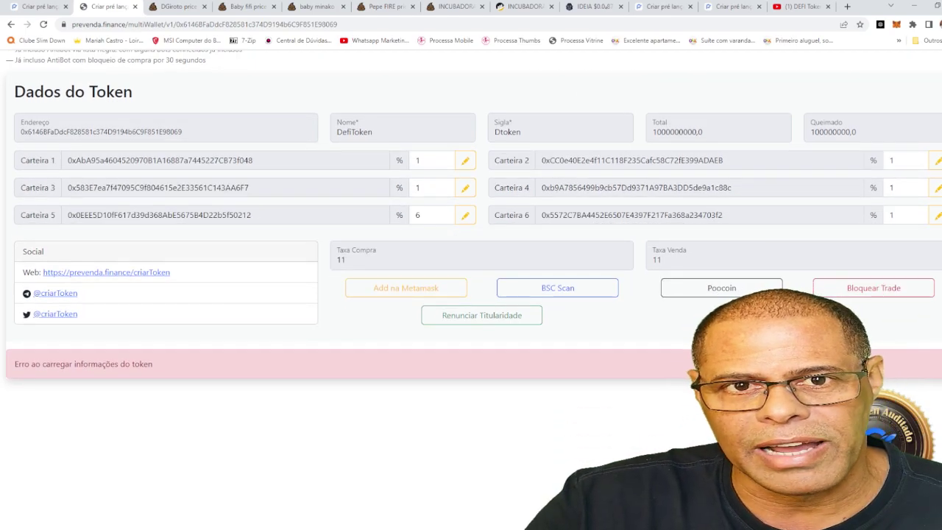
scroll(274, 239, up, 2)
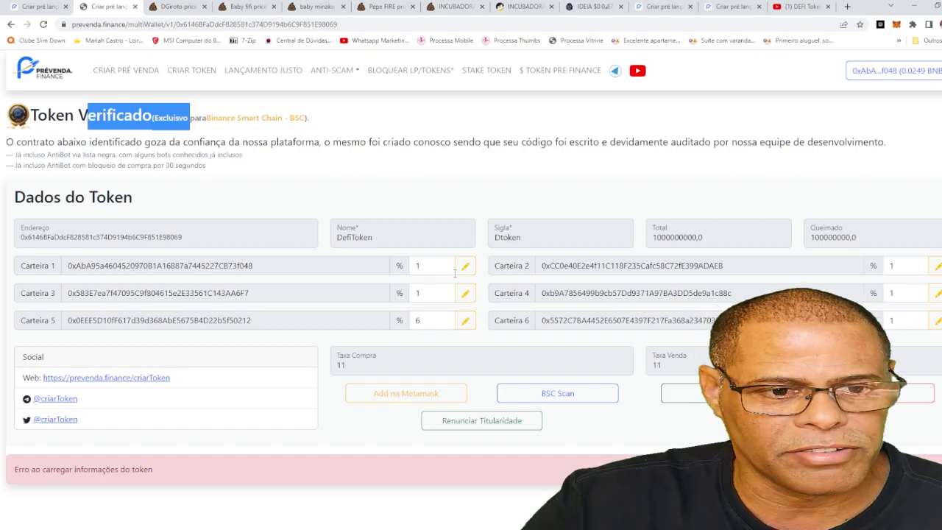
click(299, 266)
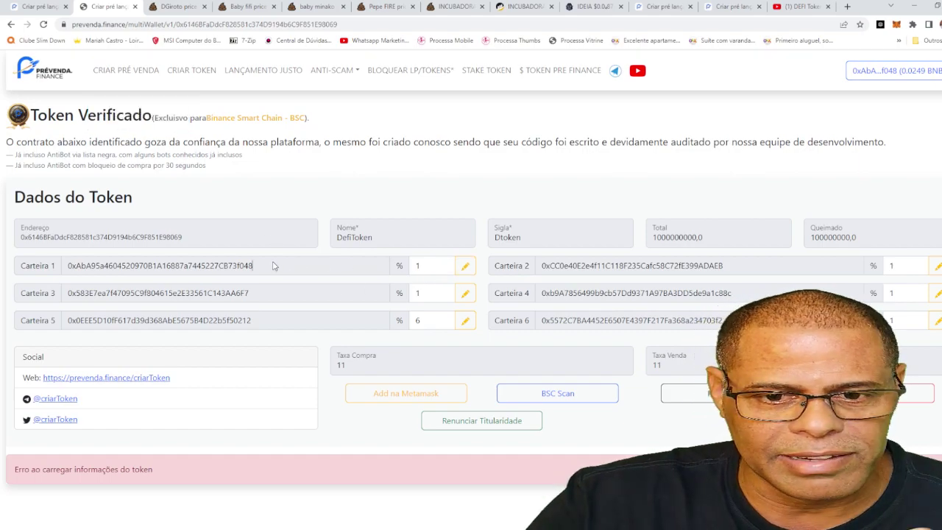
drag(299, 266, 139, 266)
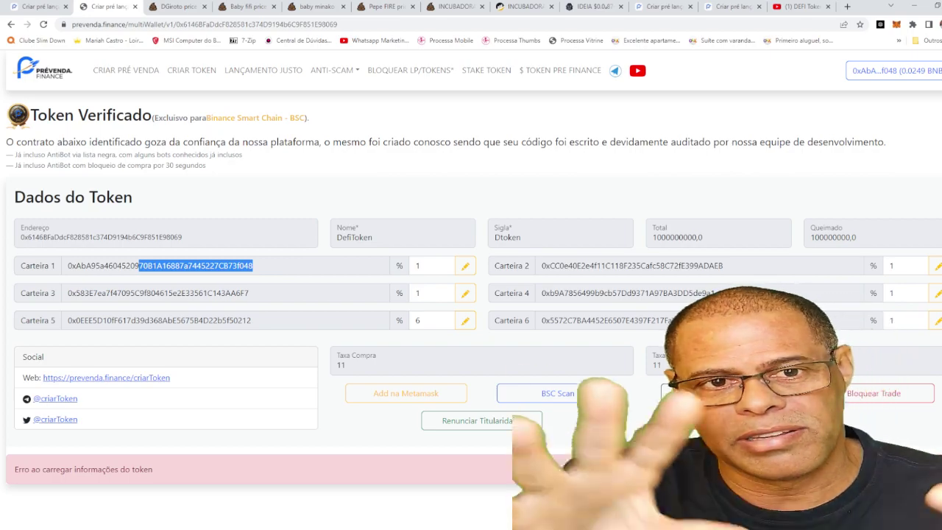
click(729, 207)
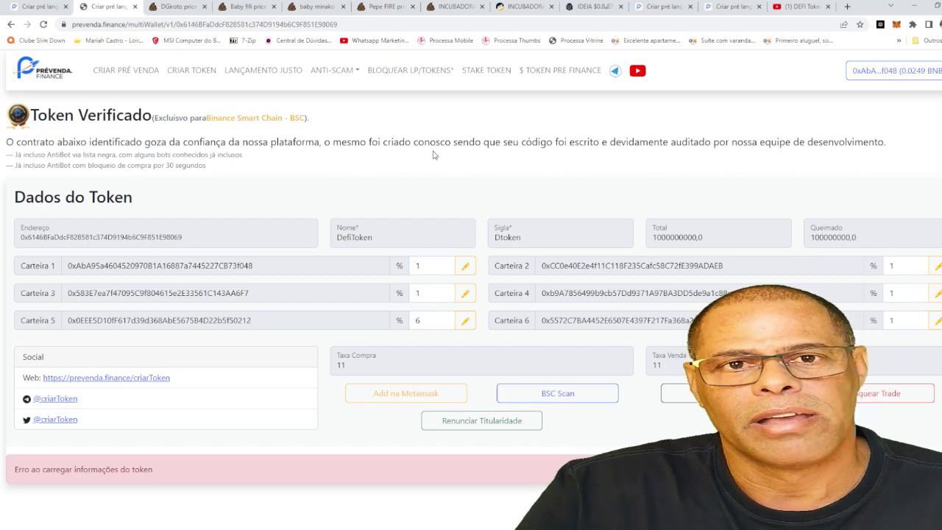
- Return to the Criar Token form and review the AntiBot MaXimUs option, the introductory notes and the page's web address
click(48, 8)
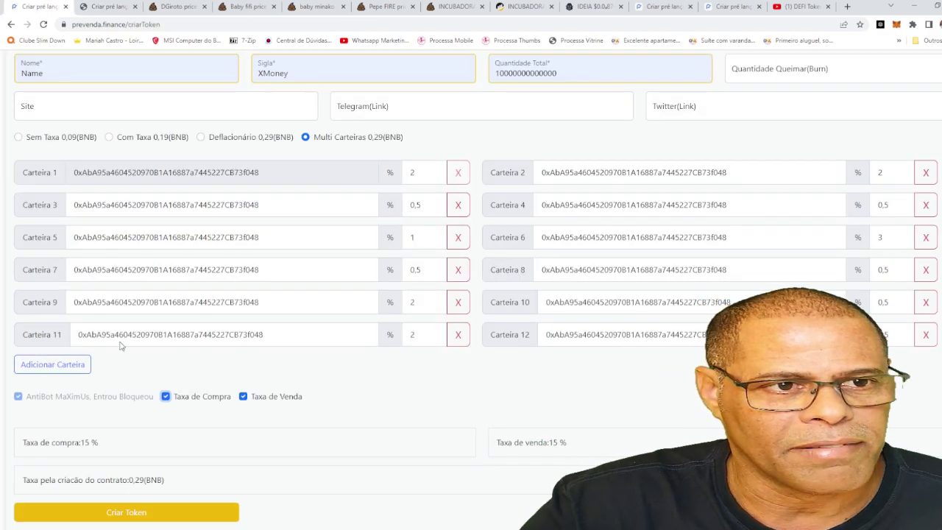
drag(155, 397, 41, 400)
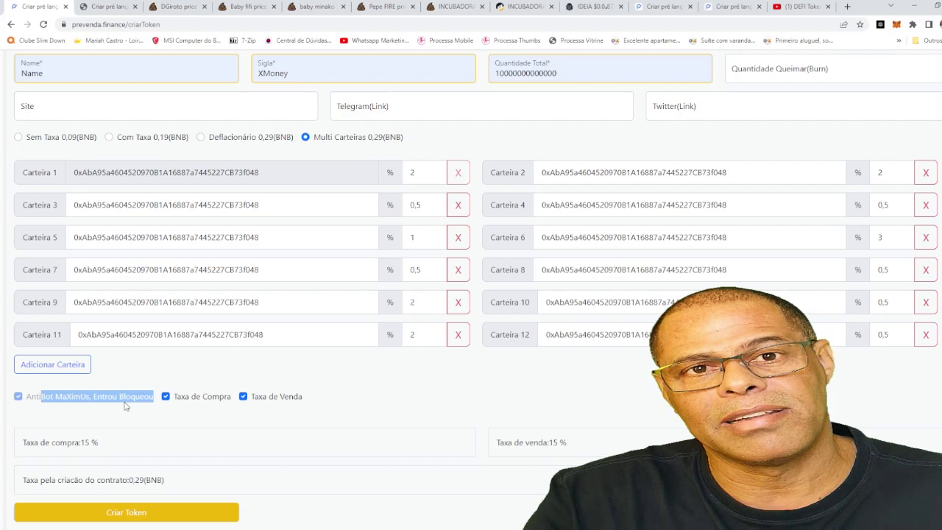
click(372, 451)
scroll(390, 421, up, 2)
scroll(391, 421, up, 1)
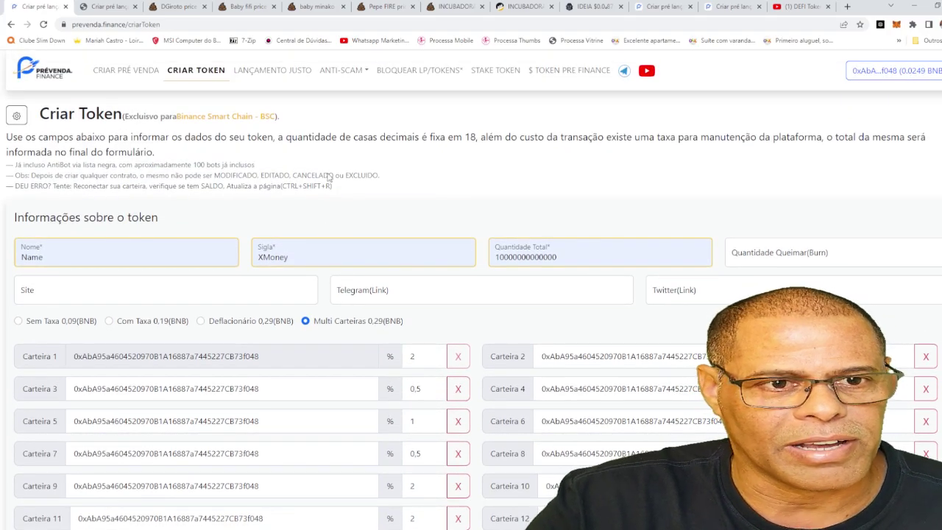
click(198, 25)
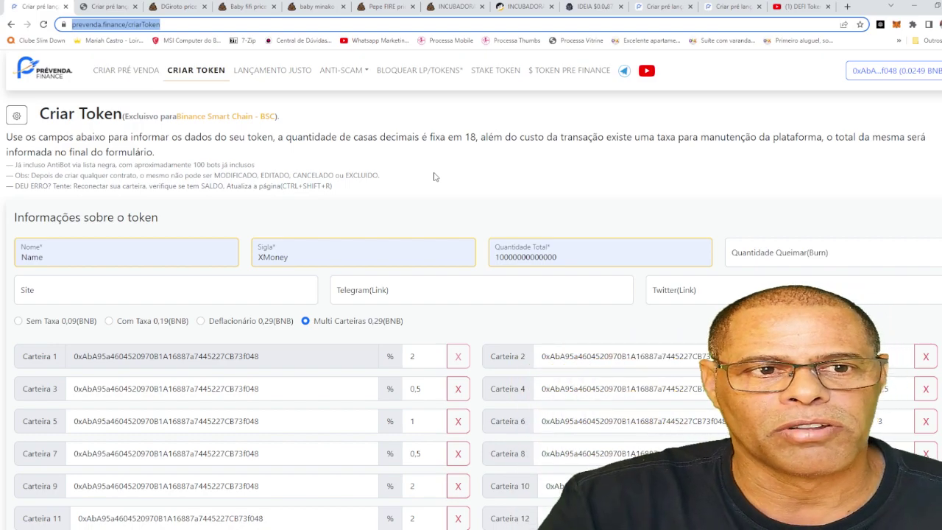
- Switch to the Lançamento Justo page with the DefiToken launch form
click(652, 10)
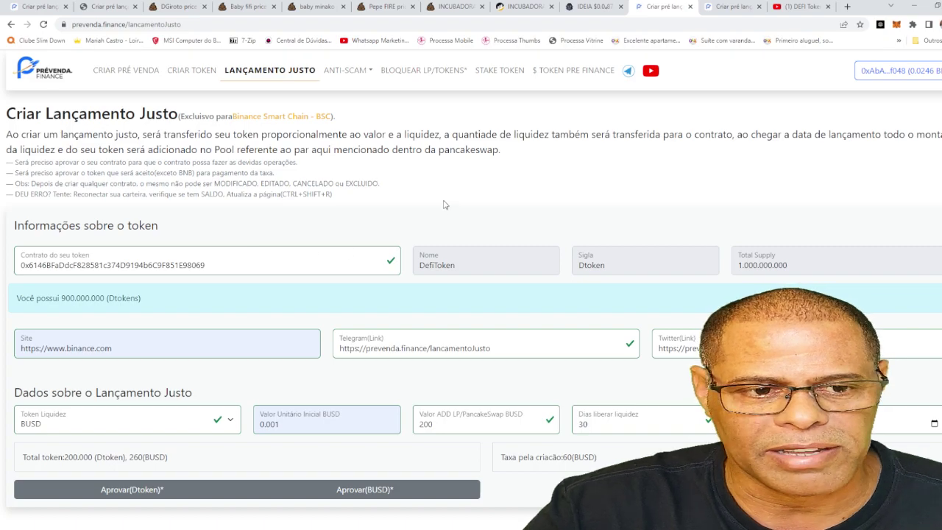